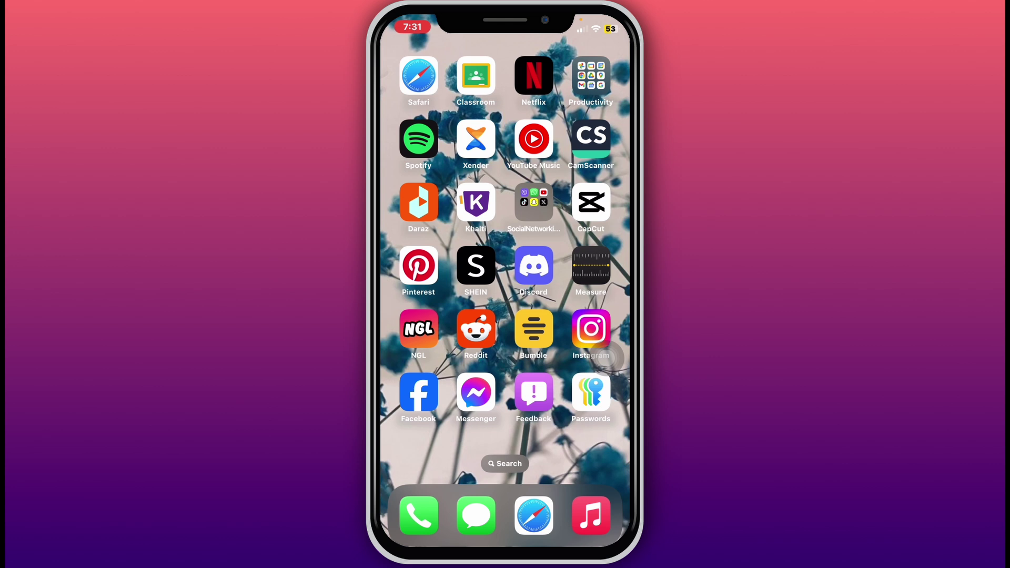
Step: Launch Instagram from the iPhone home screen and let the home feed load
left_click(606, 357)
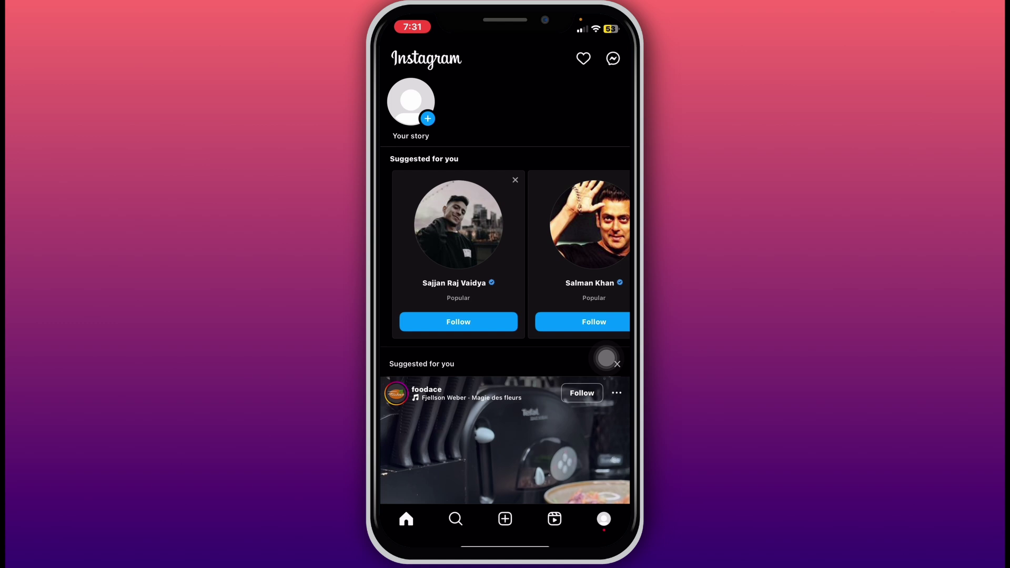
Step: Open the Instagram camera and switch it from Story to Reel mode
left_click(411, 103)
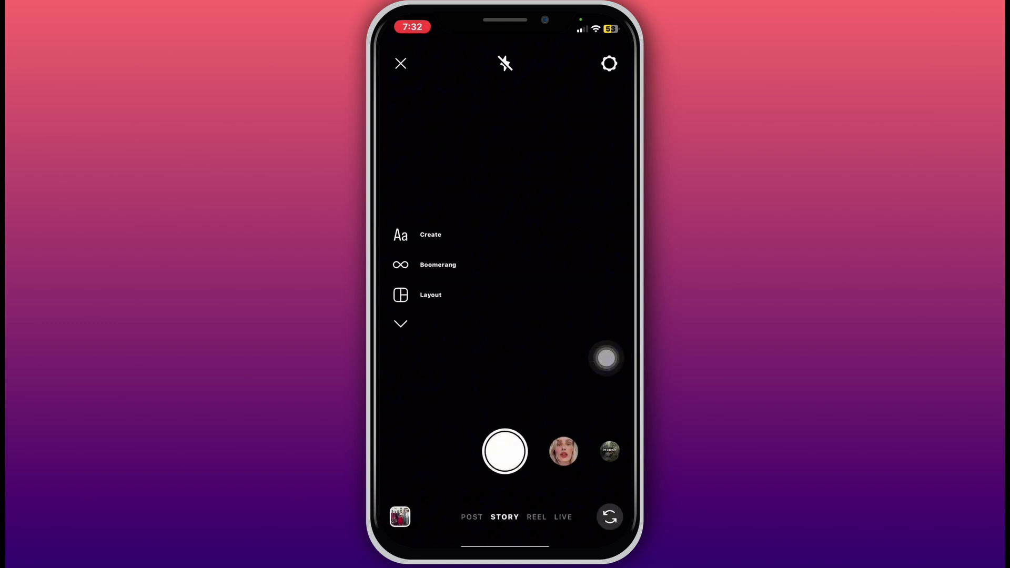
left_click(540, 517)
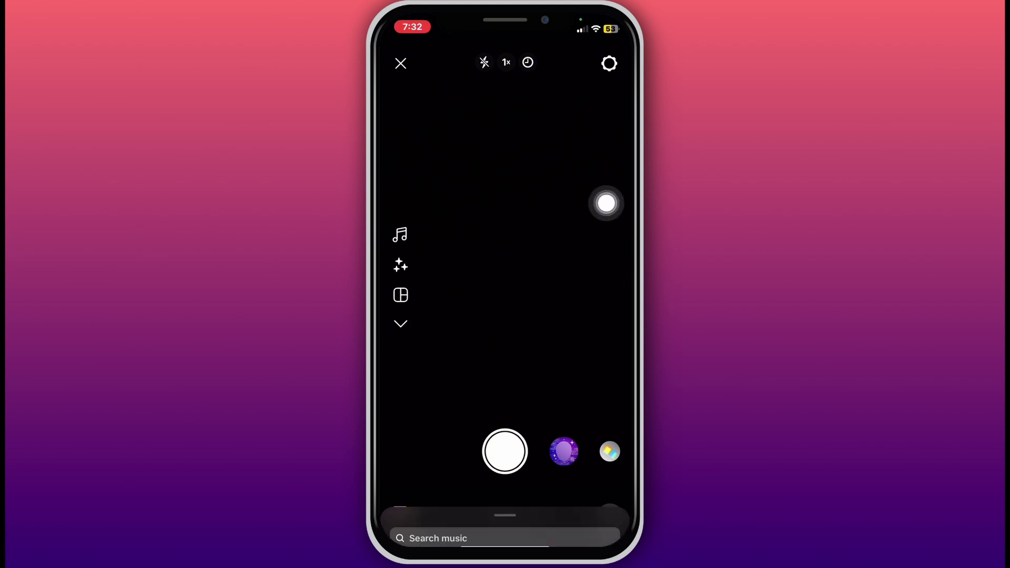
scroll(606, 203, "down", 5)
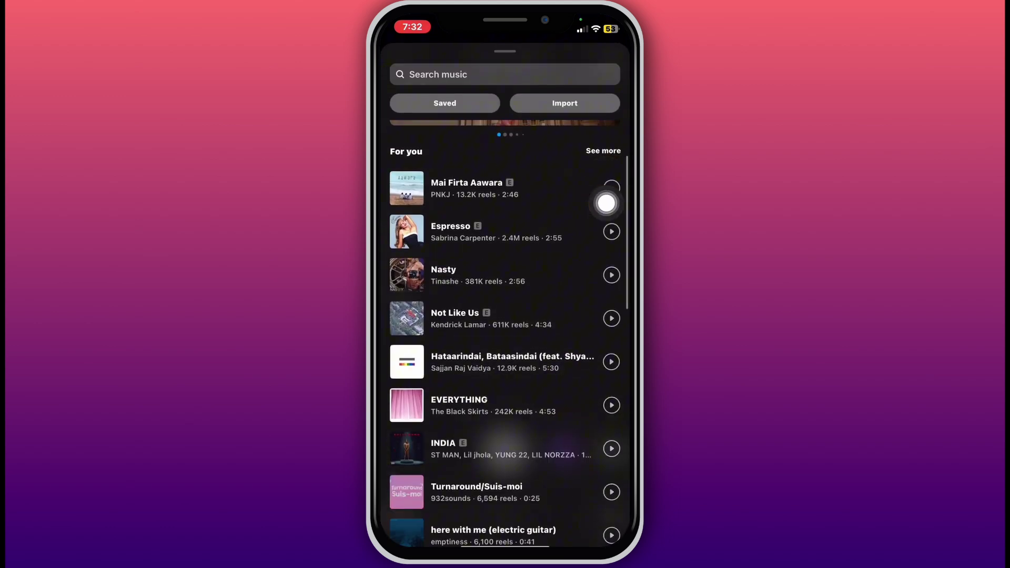
scroll(606, 203, "up", 5)
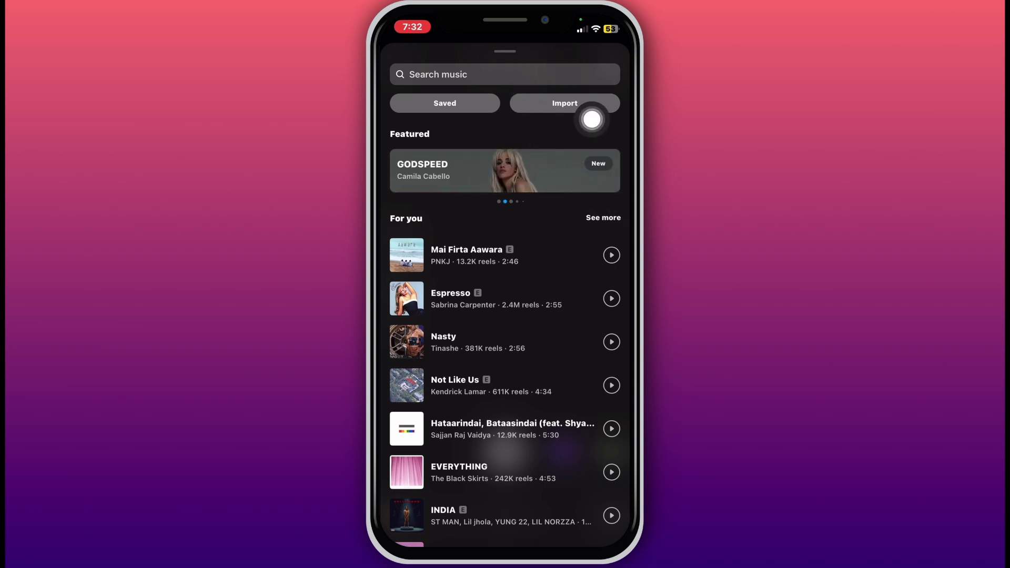
Step: Choose Import in the music sheet to show the Recents video grid
left_click(606, 218)
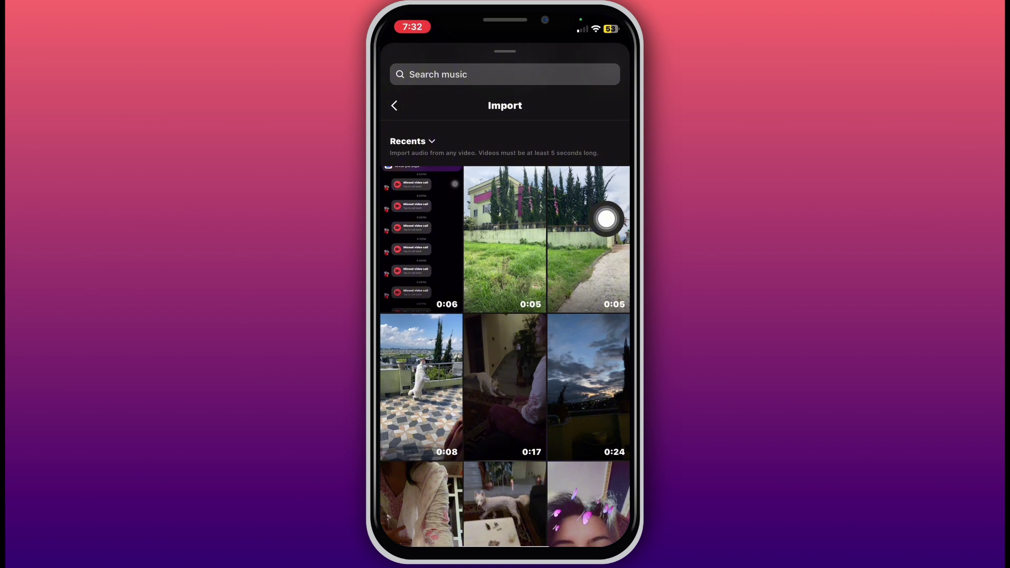
Step: Leave Import, briefly start a reel recording, then exit Instagram to the home screen
left_click(605, 218)
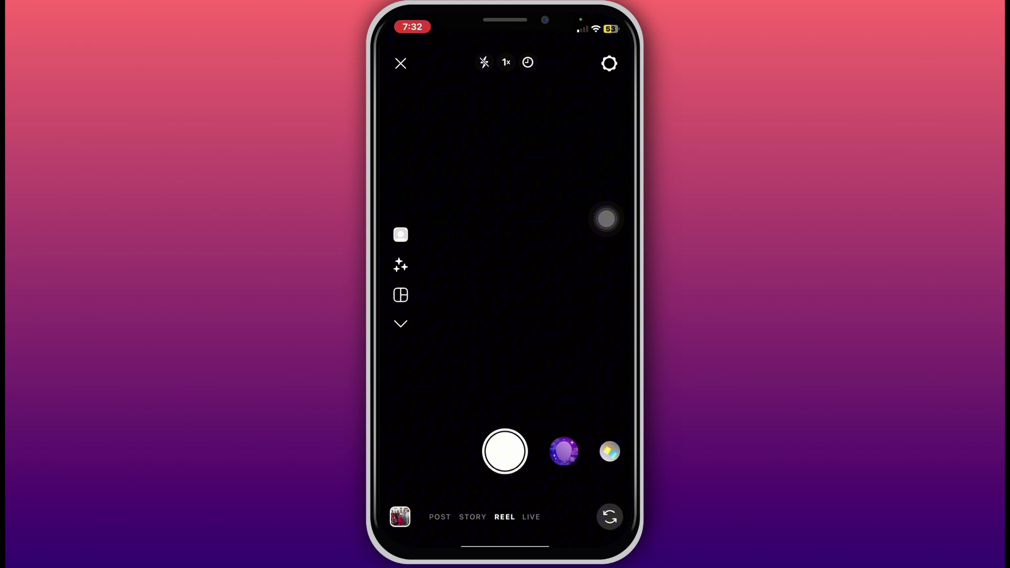
left_click(504, 452)
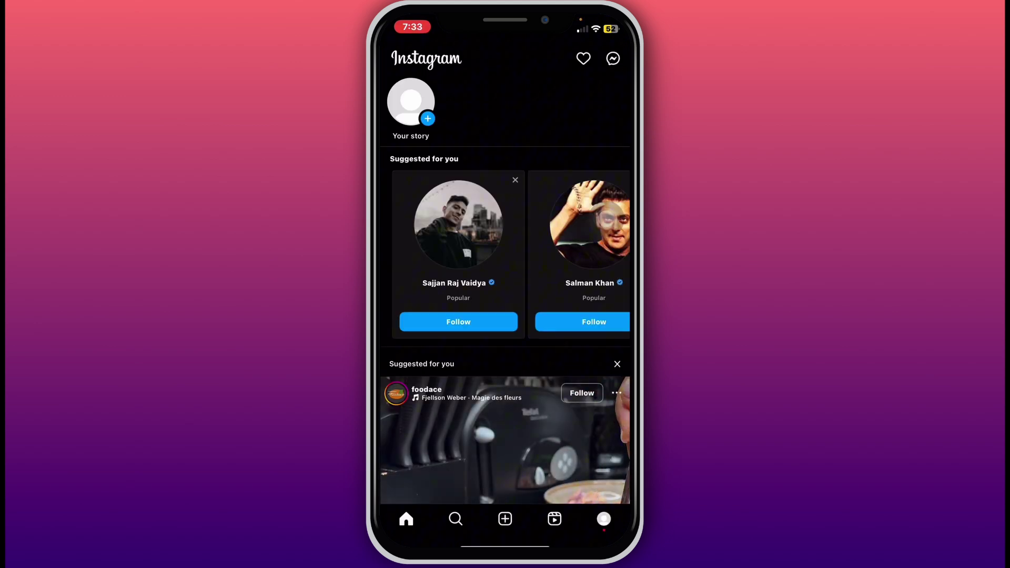
left_click(606, 220)
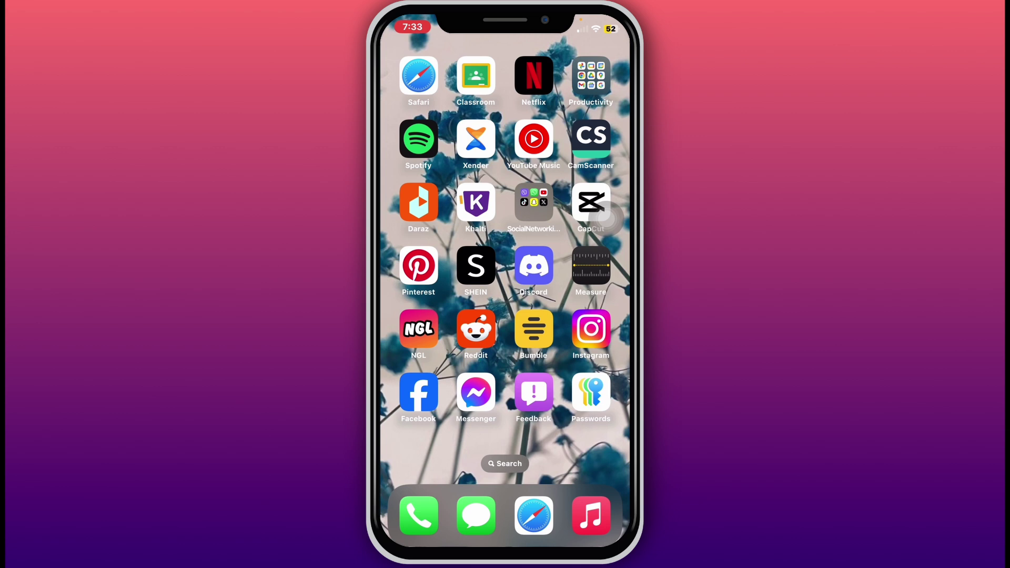